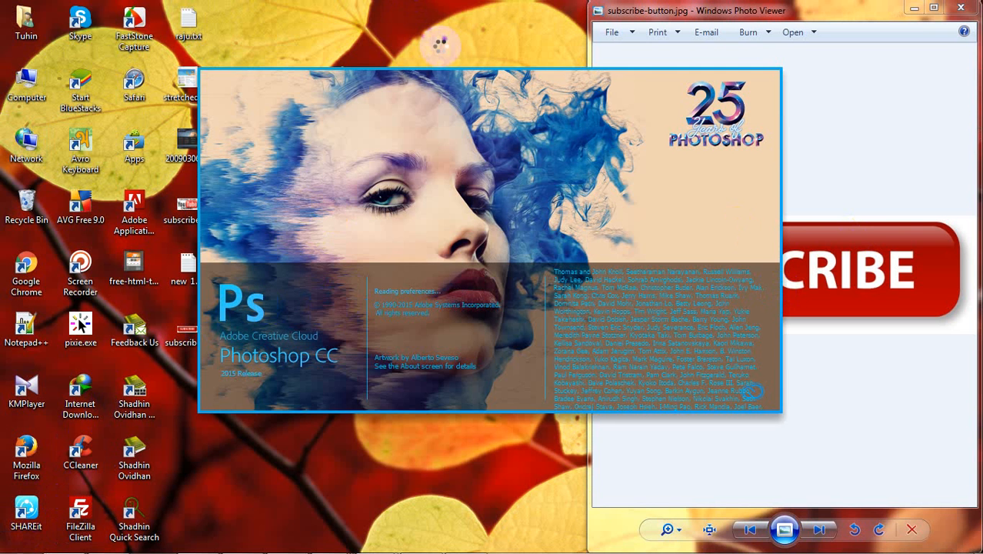
mouse_move(827, 536)
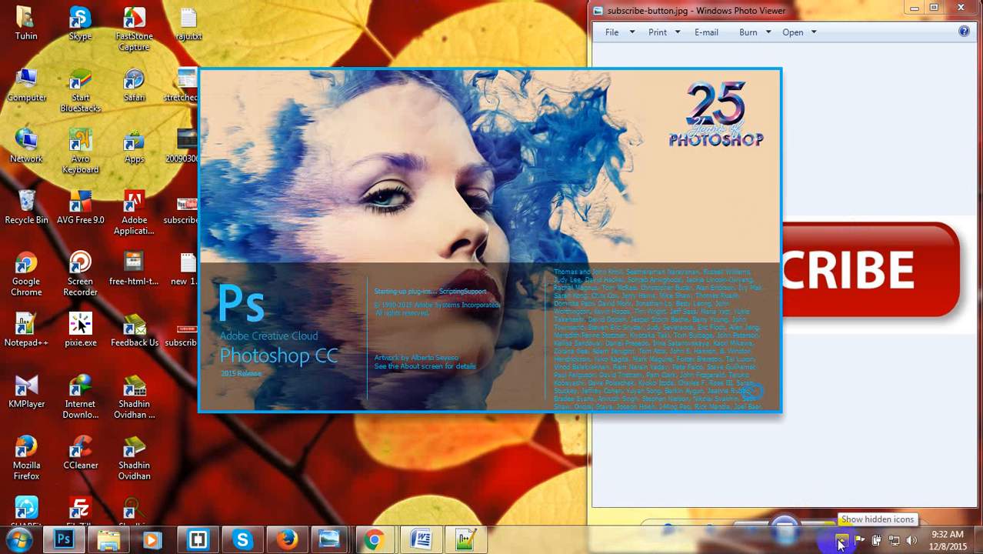
click(840, 543)
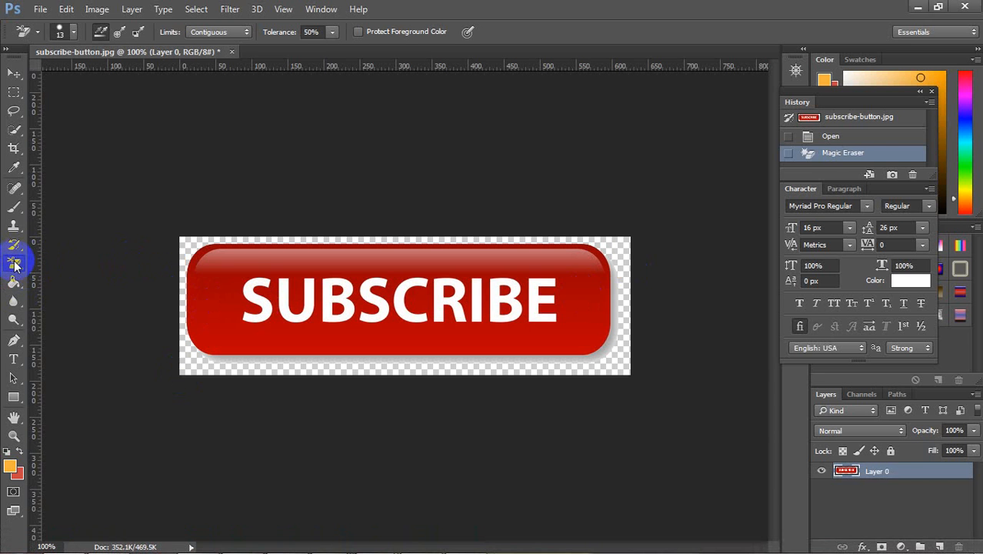
- Clean up leftover background around the corners of the red SUBSCRIBE button with the Background Eraser
click(188, 246)
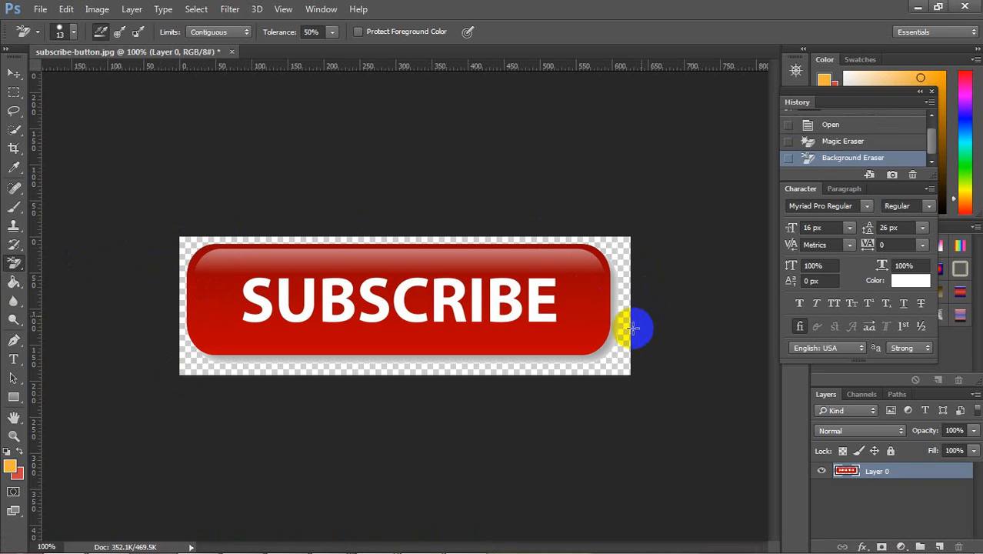
click(591, 350)
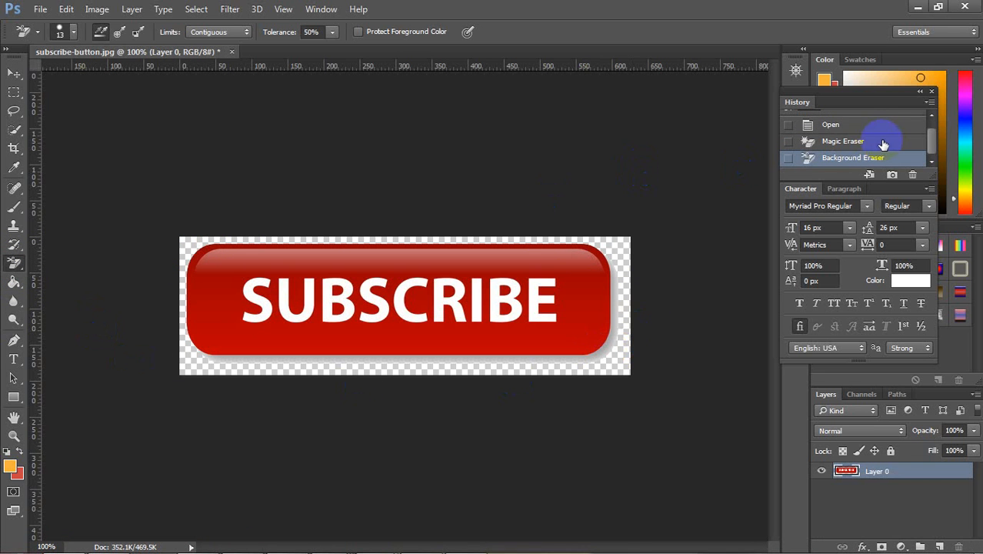
click(262, 280)
click(445, 306)
- Export the button for the web as a PNG-24 with transparency, saving it to the Desktop as SU
click(40, 9)
click(56, 217)
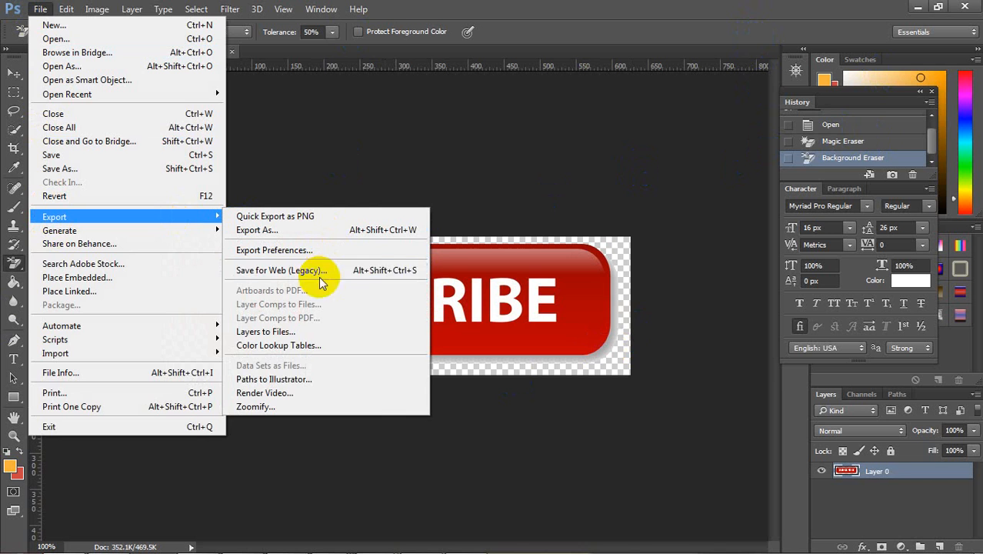
click(329, 270)
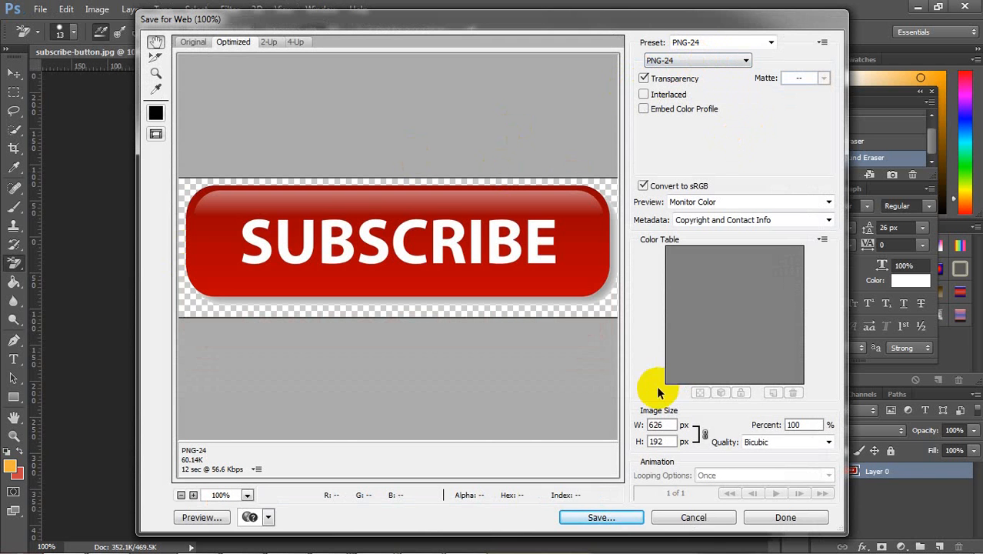
click(600, 519)
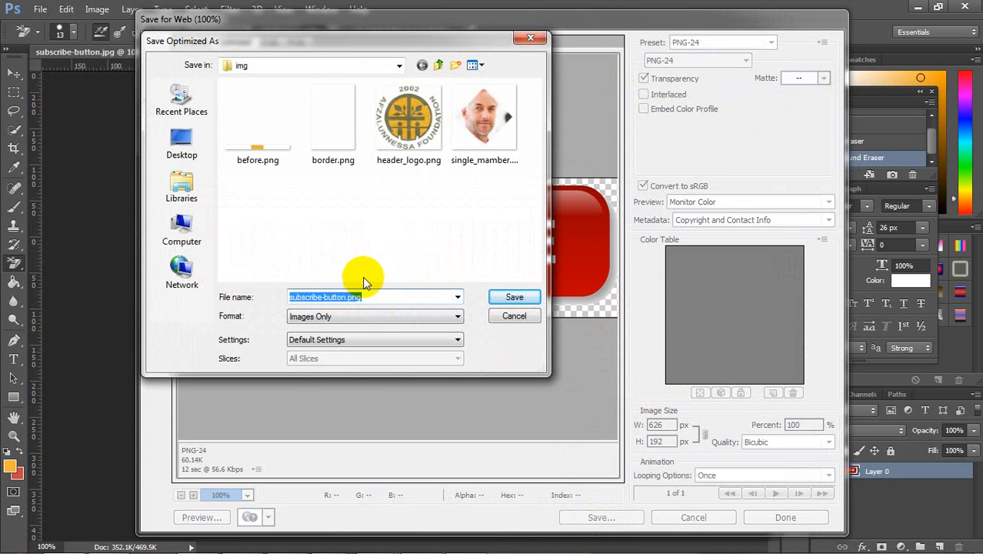
click(184, 148)
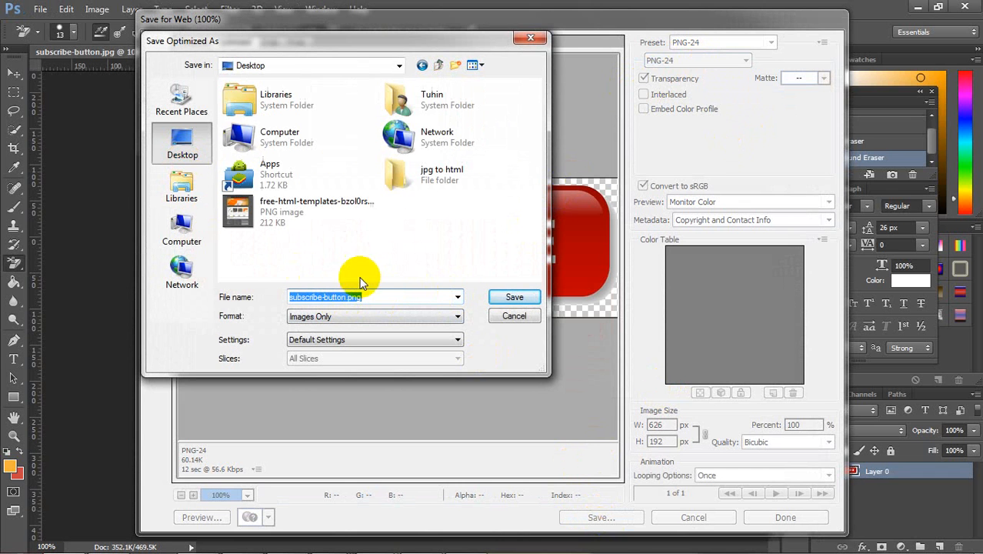
text(SU)
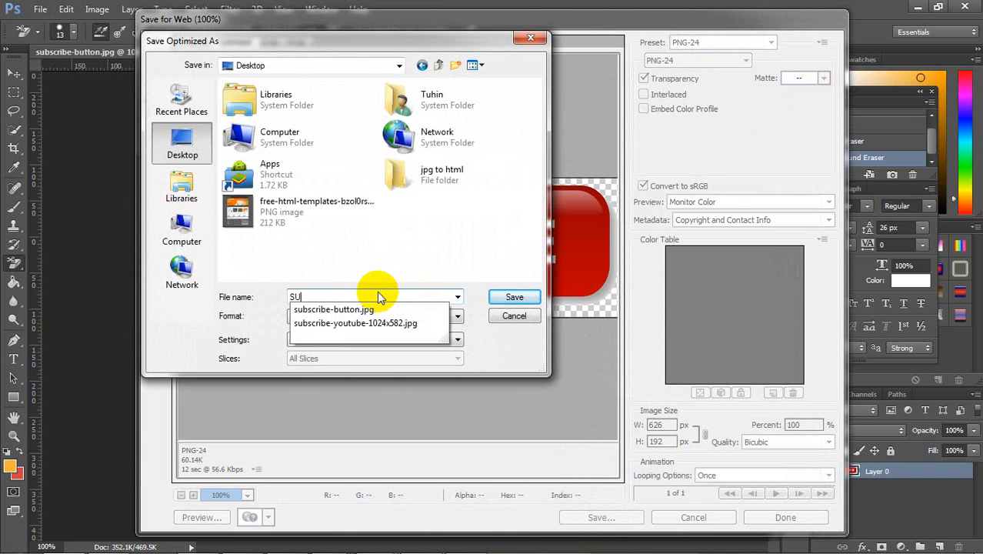
key(Return)
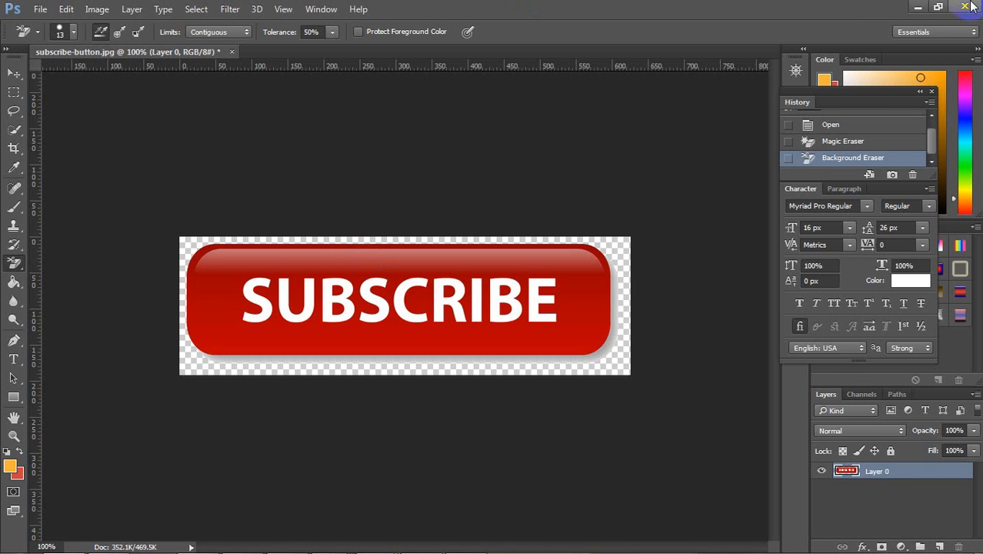
- Close Photoshop and the subscribe-button.jpg preview, and check the exported SU.png from the desktop
click(969, 5)
click(487, 223)
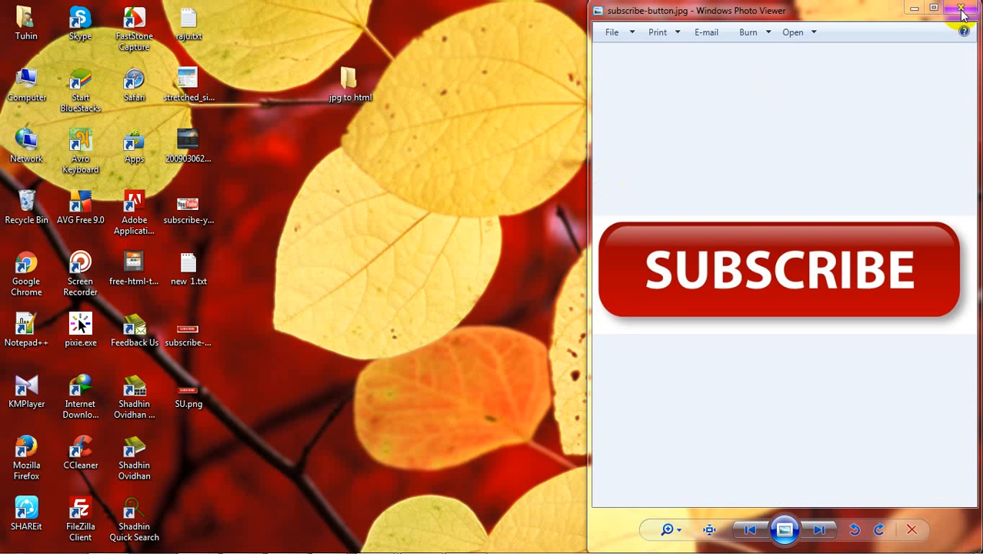
click(961, 9)
double_click(188, 393)
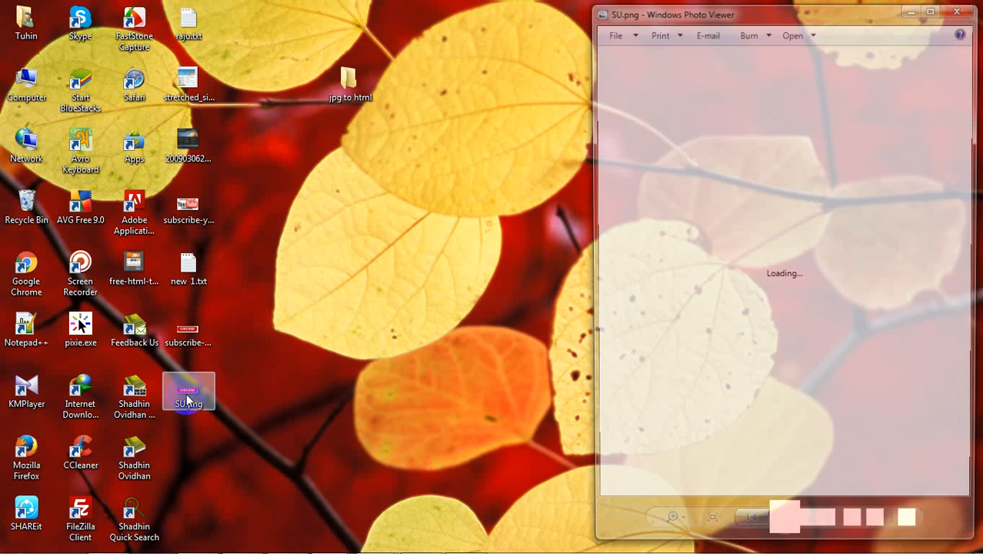
click(963, 10)
- Close the Keyword Planner browser window and switch to the Chrome window showing subscribe-button.jpg
mouse_move(307, 543)
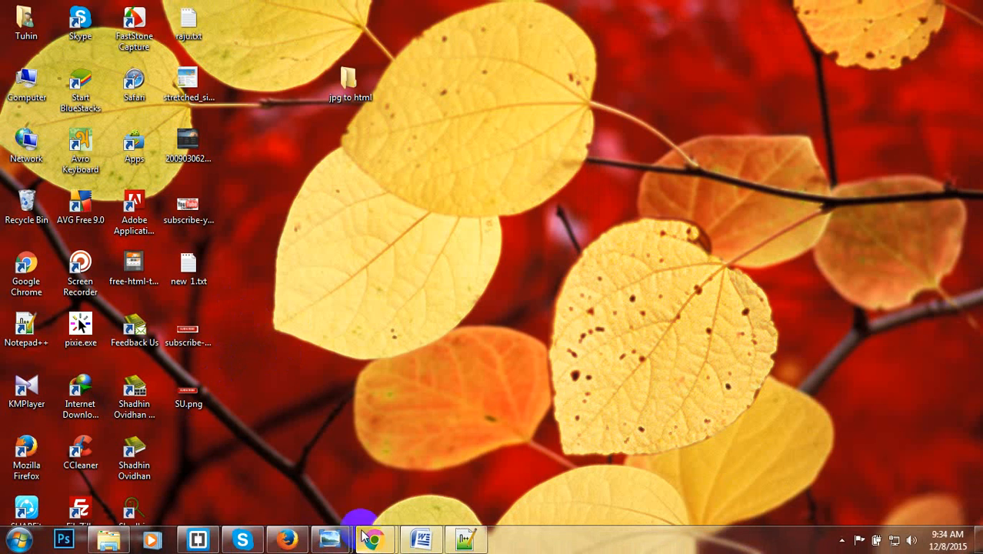
mouse_move(365, 537)
mouse_move(351, 447)
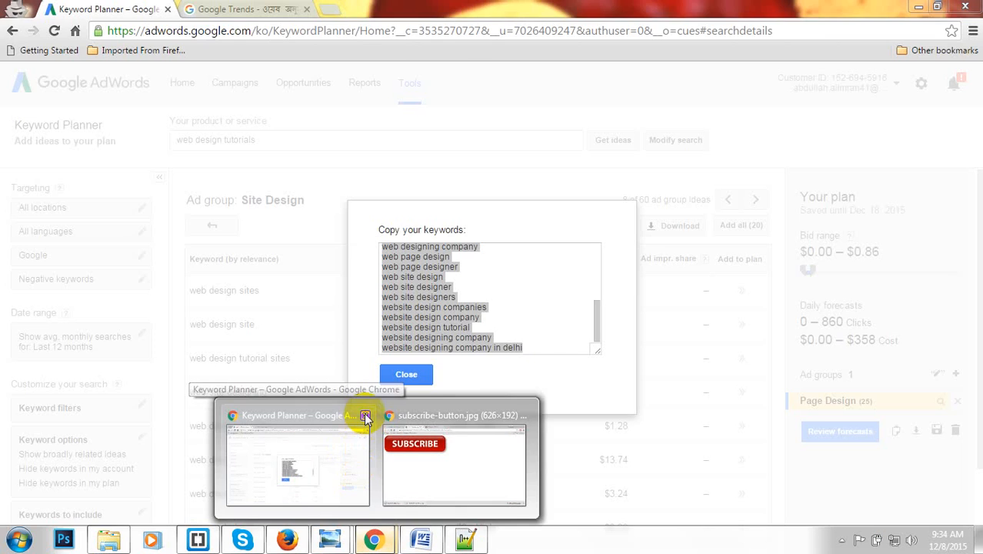
click(365, 416)
click(373, 456)
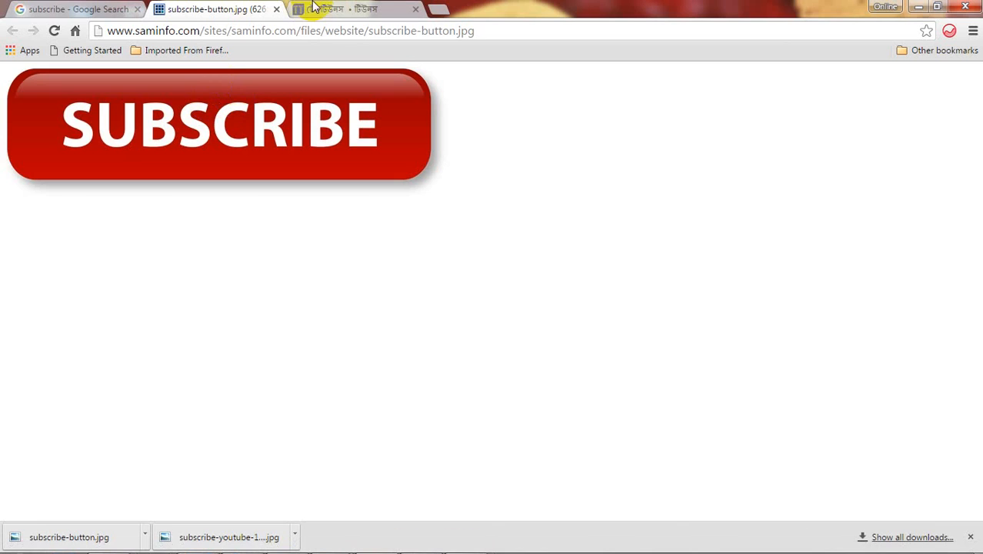
- Close the Google Search results for subscribe, keeping the subscribe-button.jpg page open
click(80, 8)
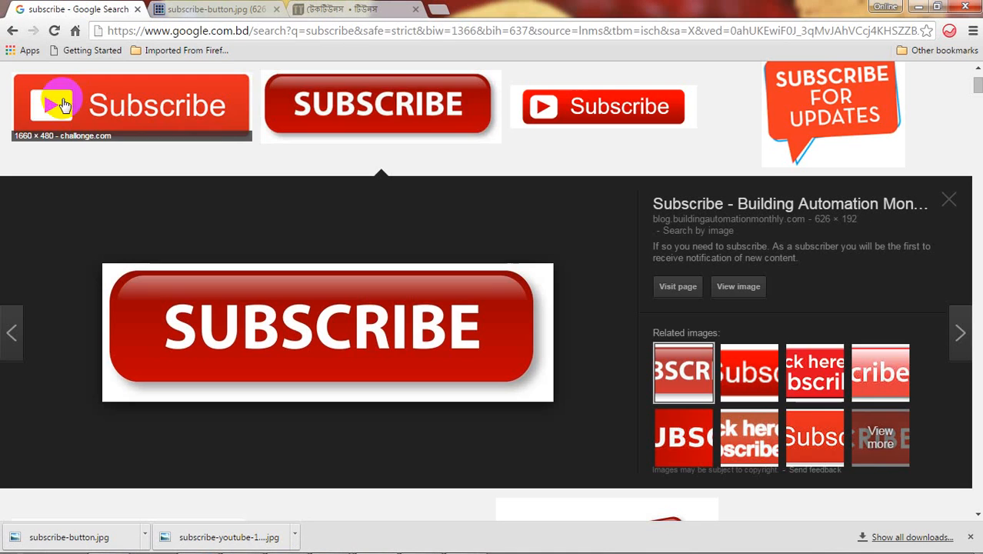
click(222, 10)
click(243, 29)
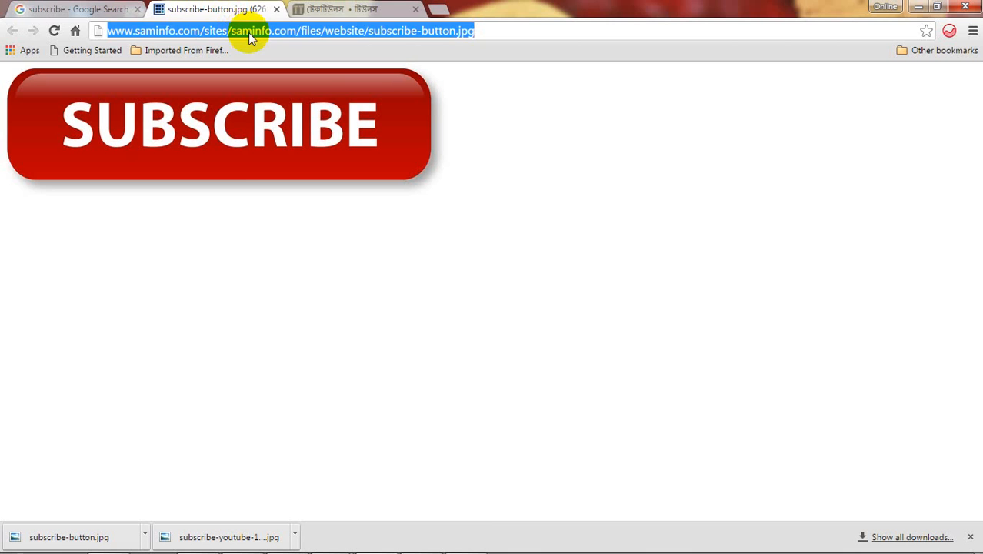
click(90, 14)
click(138, 11)
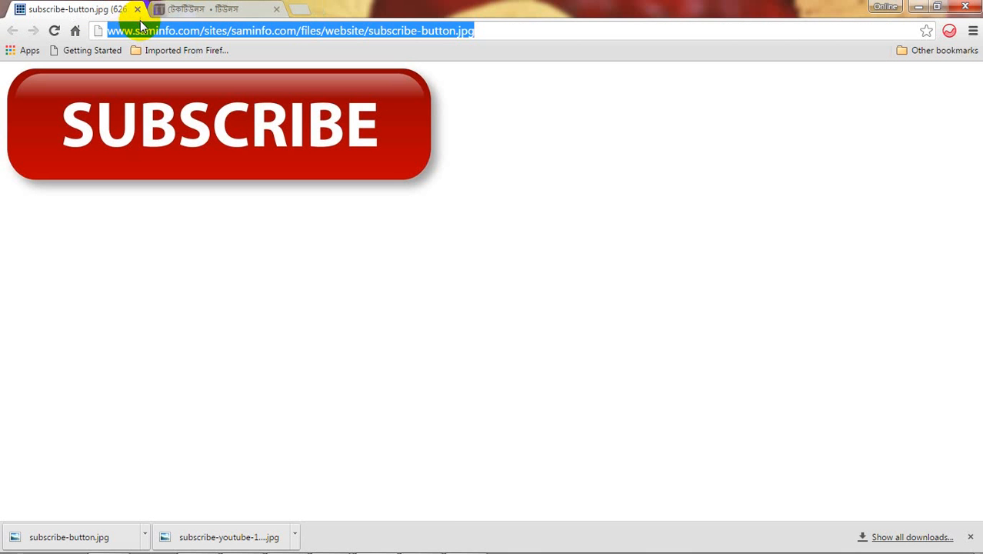
- Load youtube.com in place of the subscribe-button.jpg page and close the other open page
text(YOutube.com)
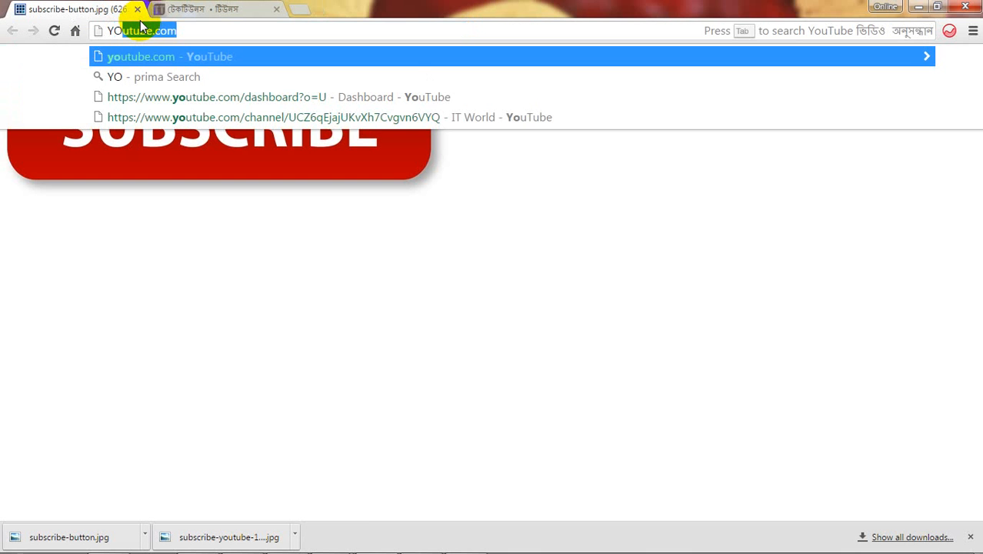
key(Return)
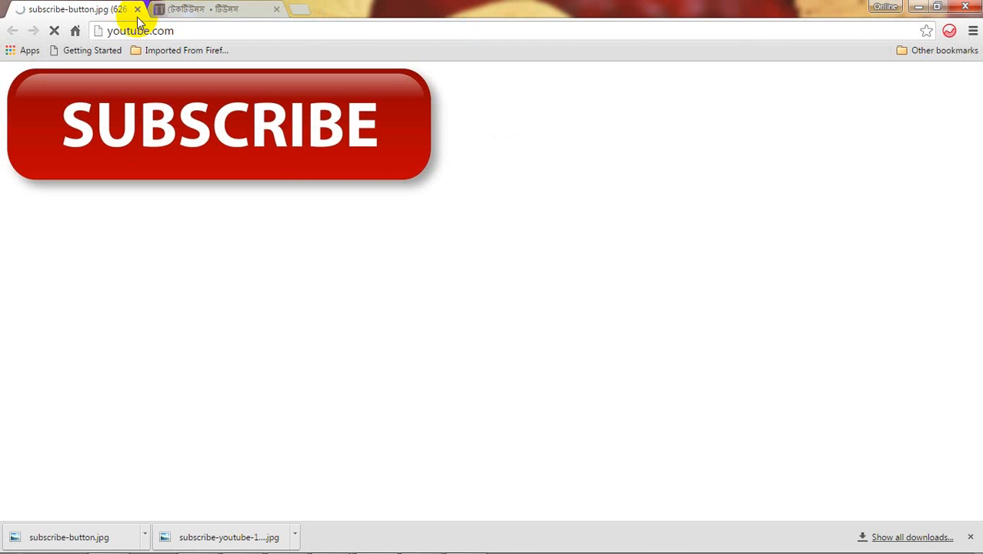
click(204, 11)
click(275, 9)
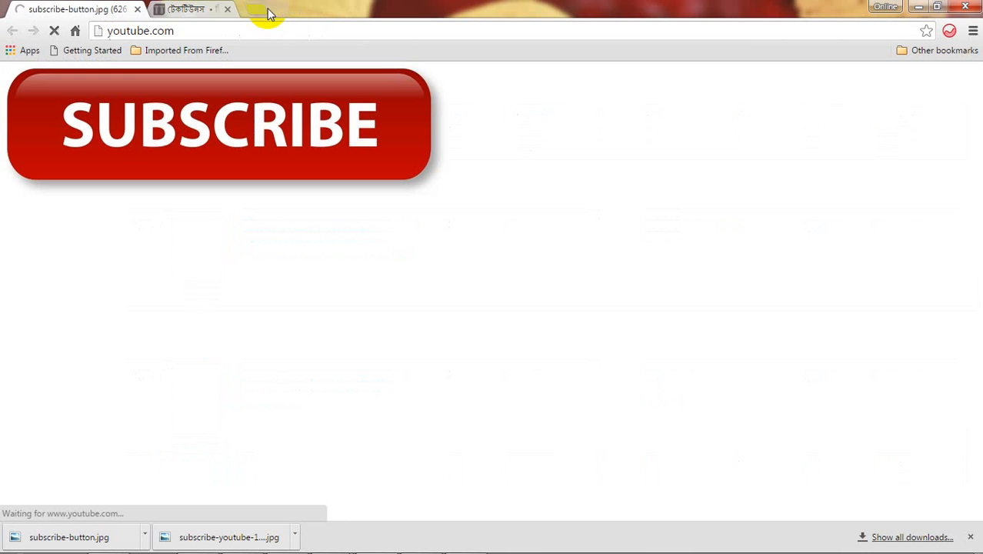
click(219, 29)
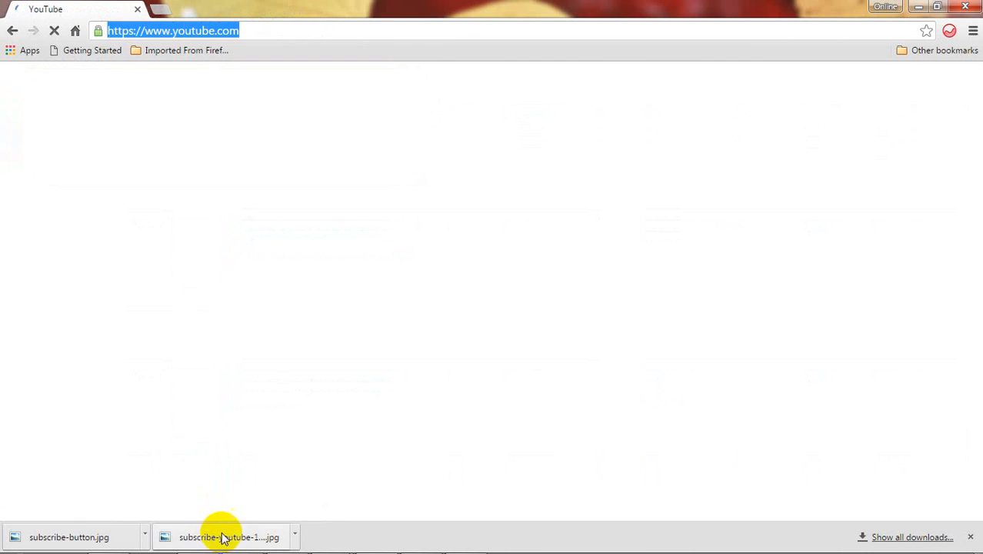
- Close the Skype window and the Firefox window with the jpg to html pages
right_click(244, 543)
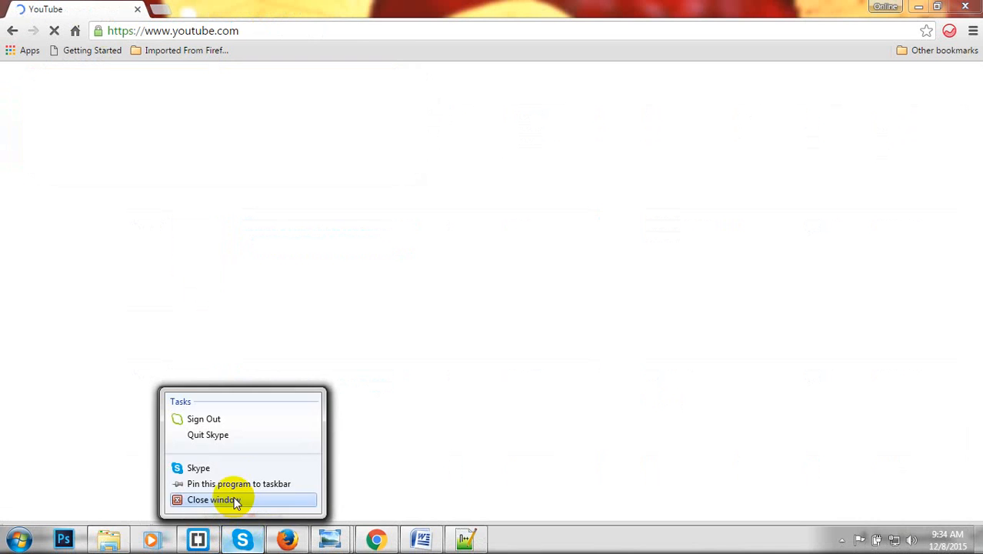
click(232, 498)
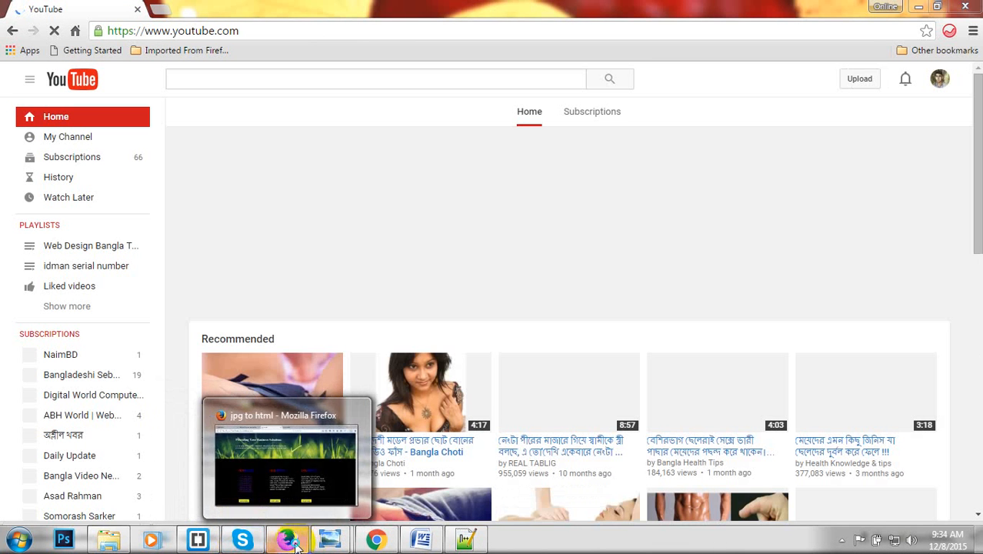
right_click(287, 539)
click(282, 504)
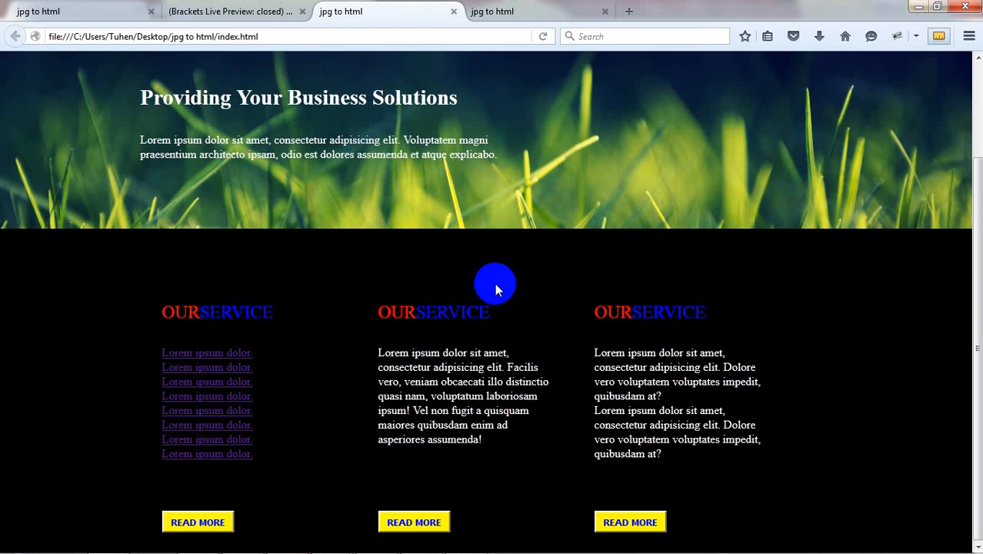
click(460, 309)
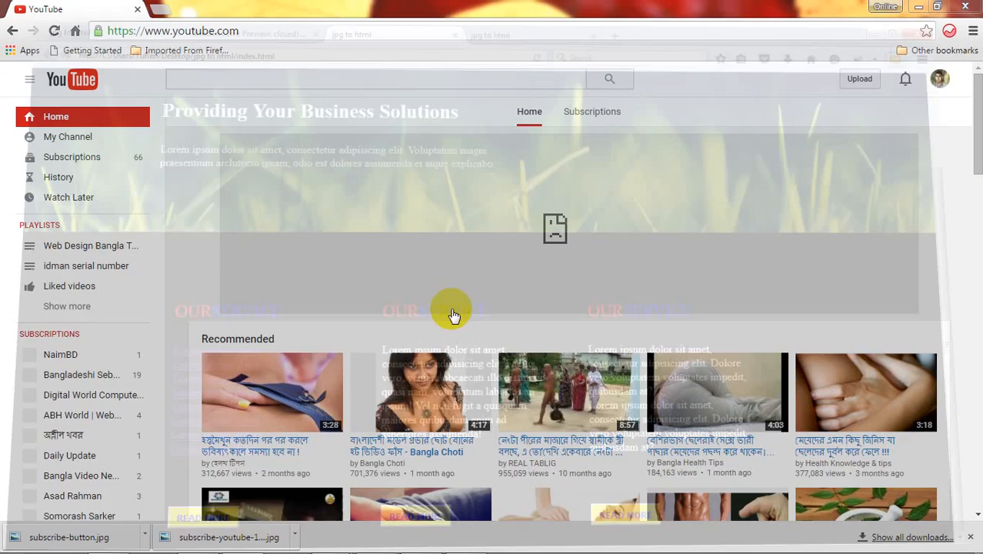
- Open Creator Studio for the signed-in YouTube account
click(938, 82)
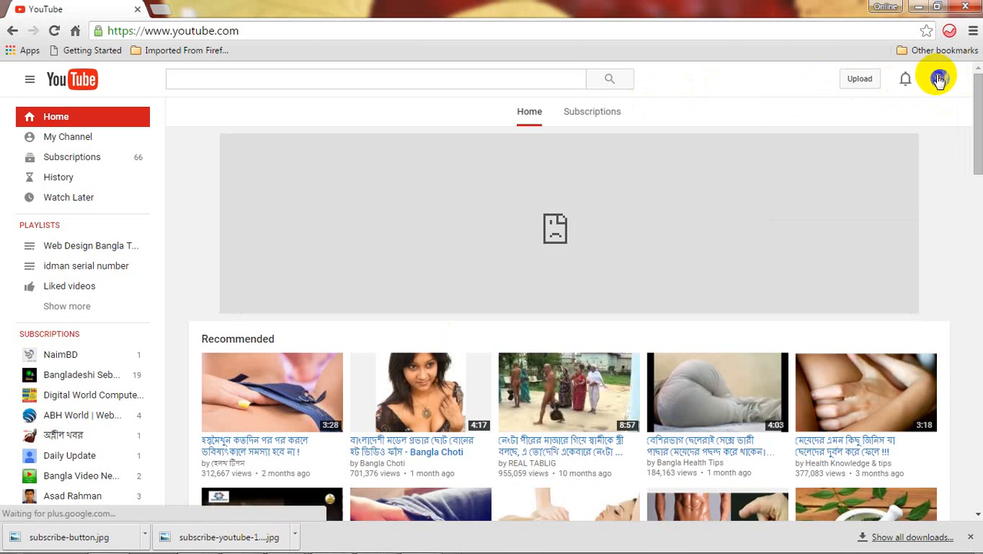
click(938, 80)
click(853, 177)
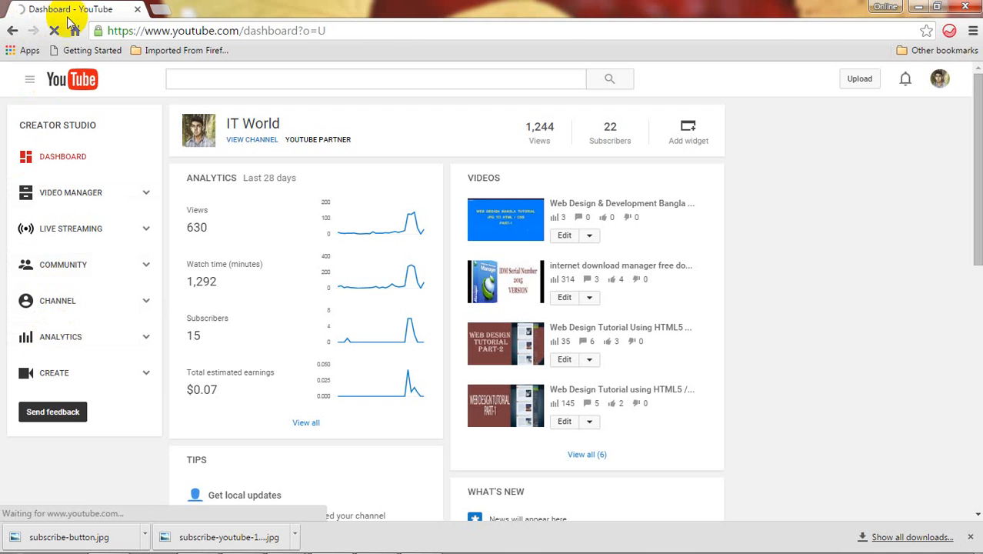
- Open the Branding page in the channel settings of Creator Studio
click(373, 32)
click(304, 31)
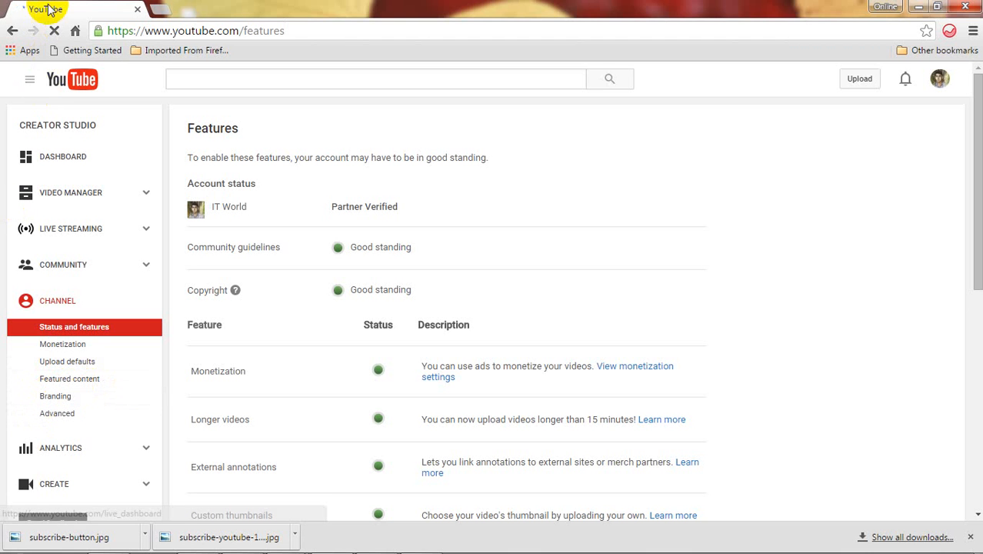
click(300, 31)
mouse_move(831, 542)
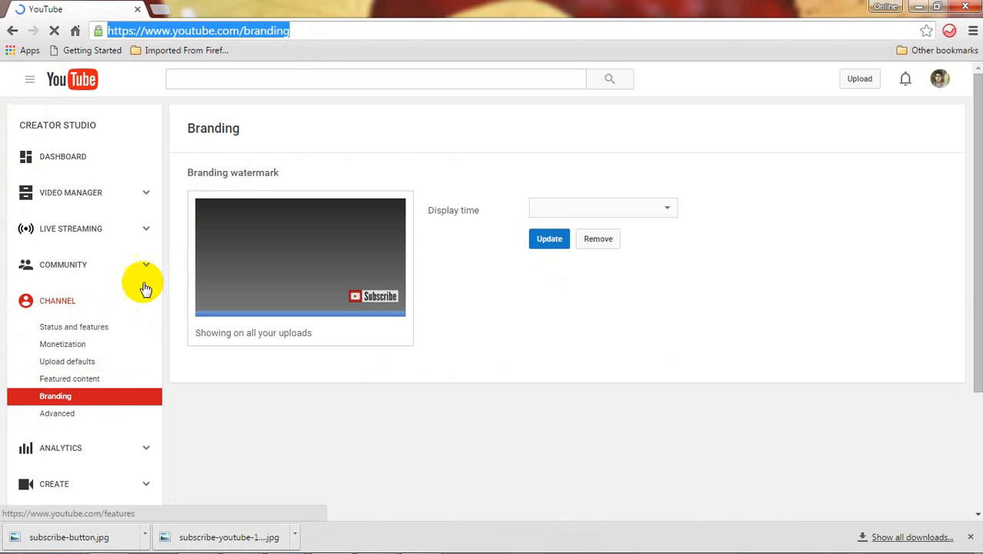
click(334, 28)
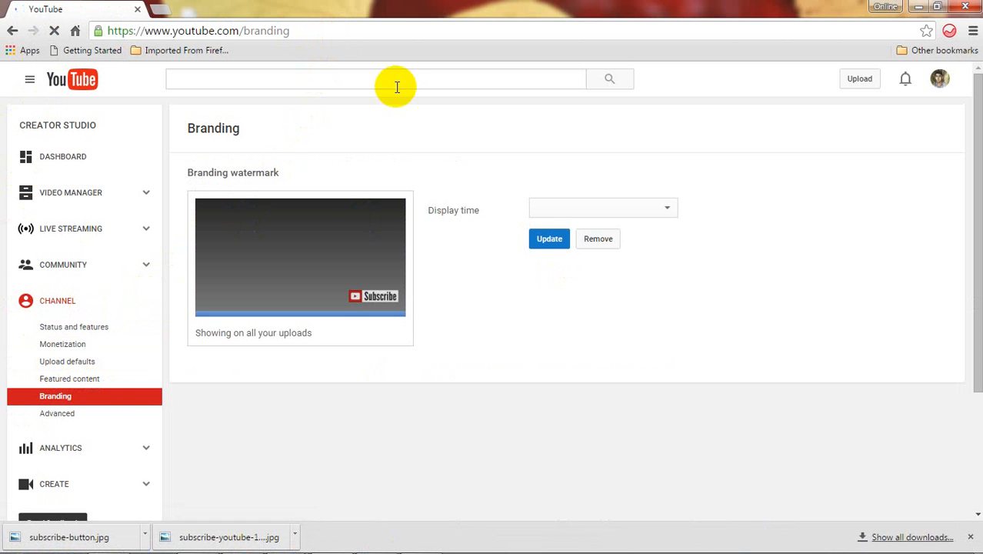
click(340, 80)
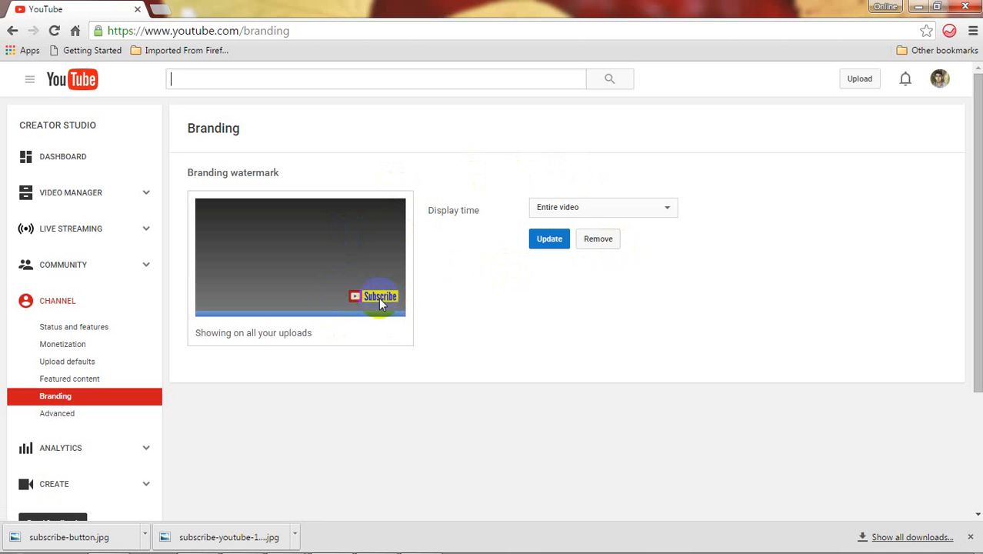
- Remove the existing branding watermark from the channel and dismiss the browser's downloads bar
click(599, 241)
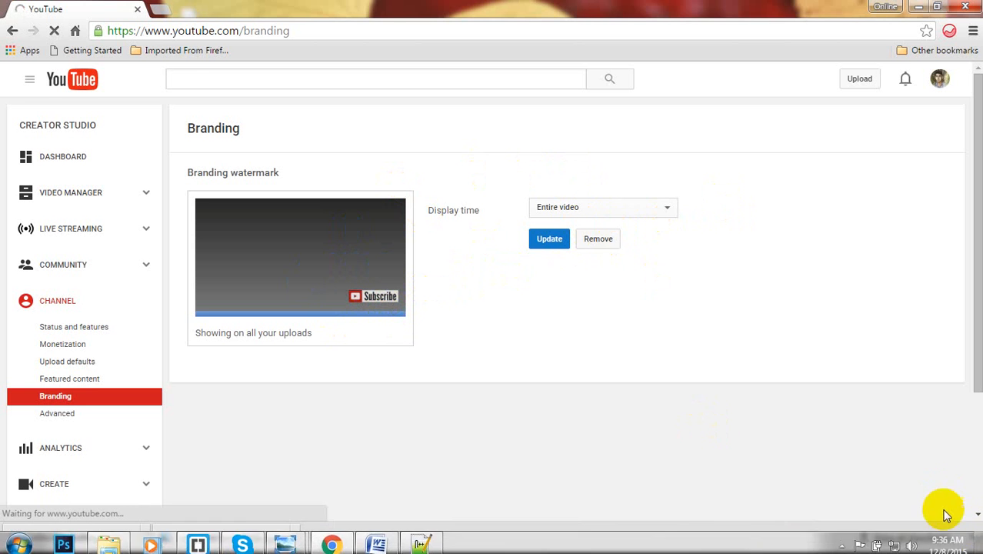
click(970, 538)
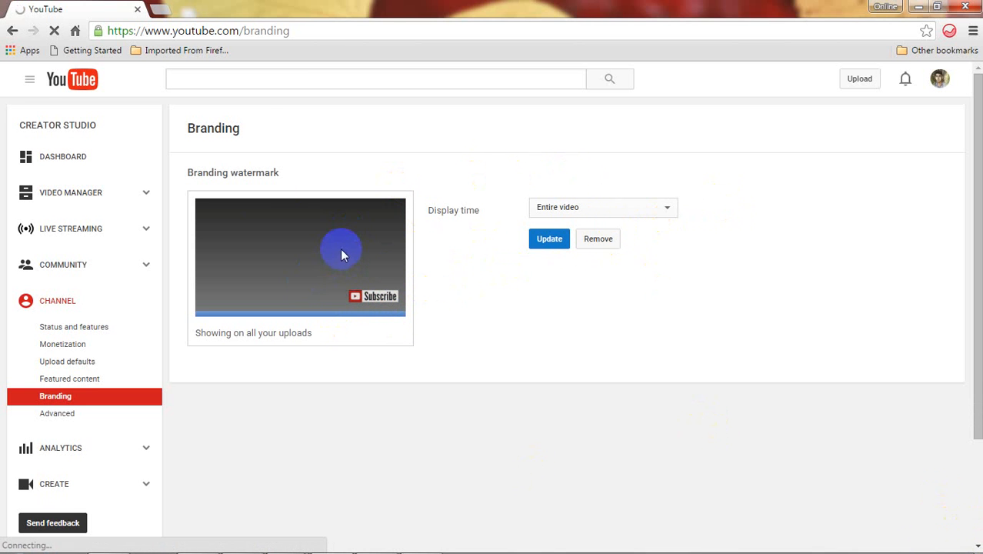
click(316, 28)
click(317, 24)
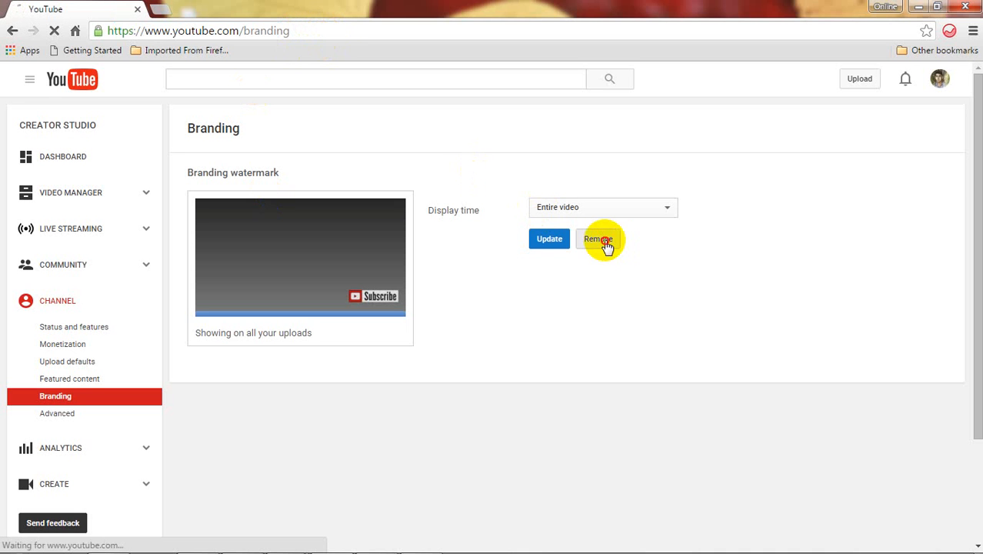
click(308, 31)
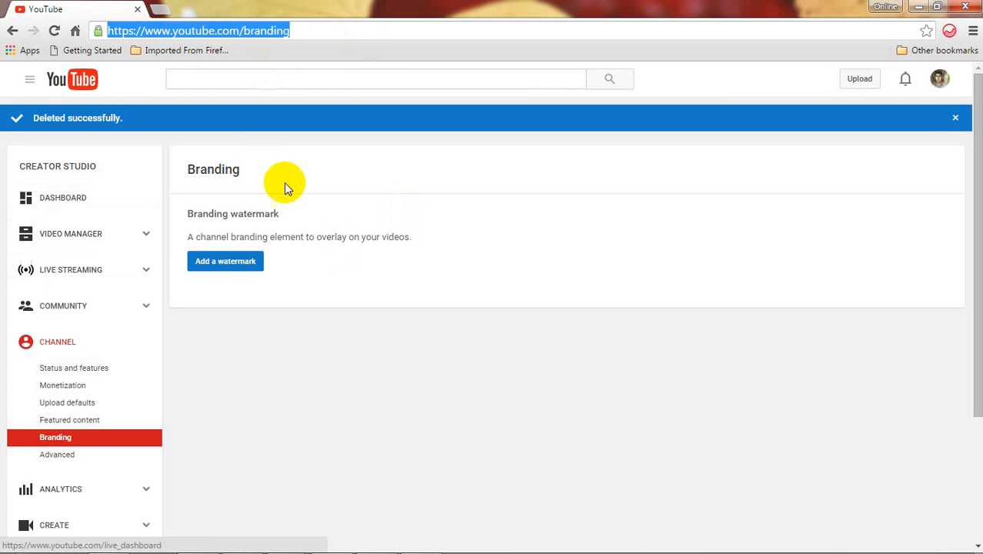
click(264, 79)
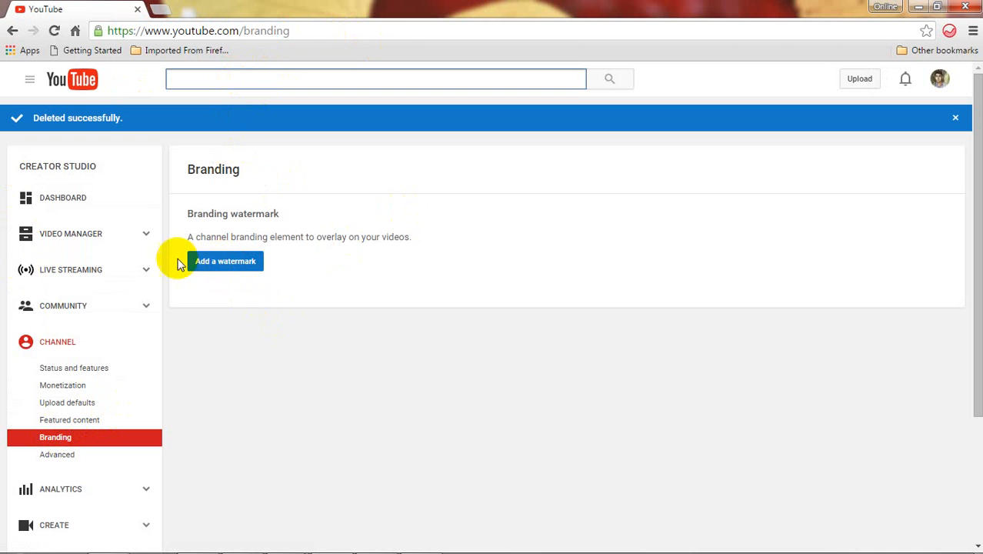
- Add SU.png from the Desktop as the channel's new branding watermark and save it
click(206, 264)
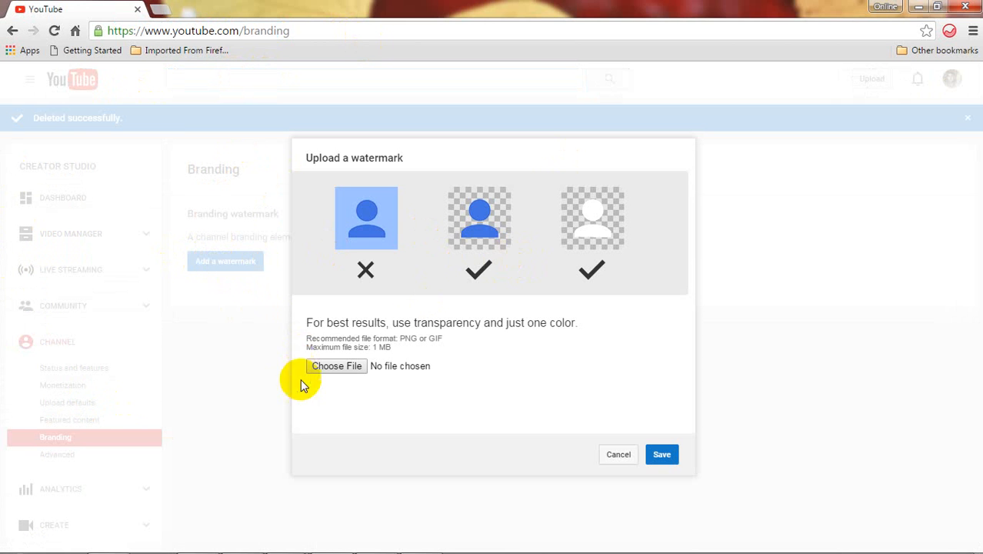
click(329, 367)
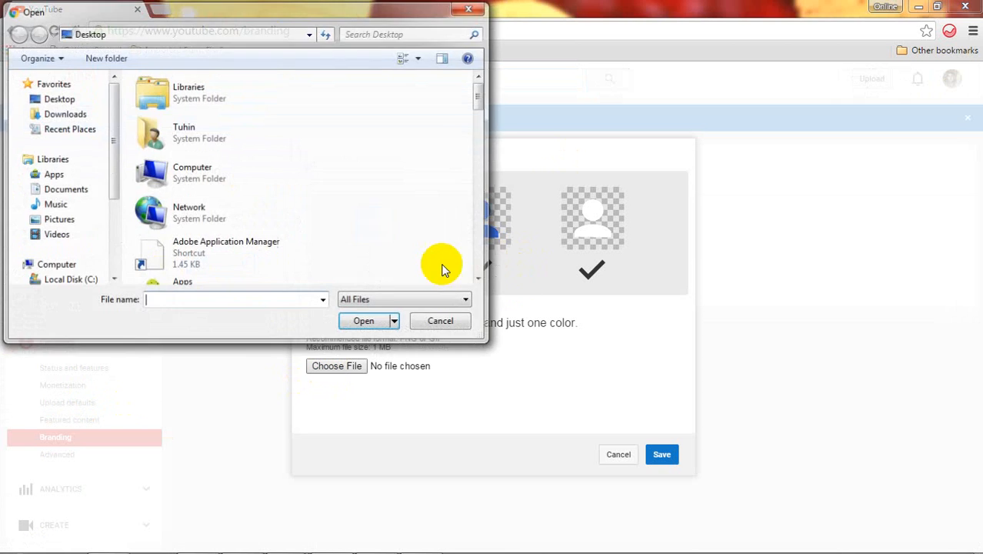
click(212, 179)
scroll(216, 179, down, 10)
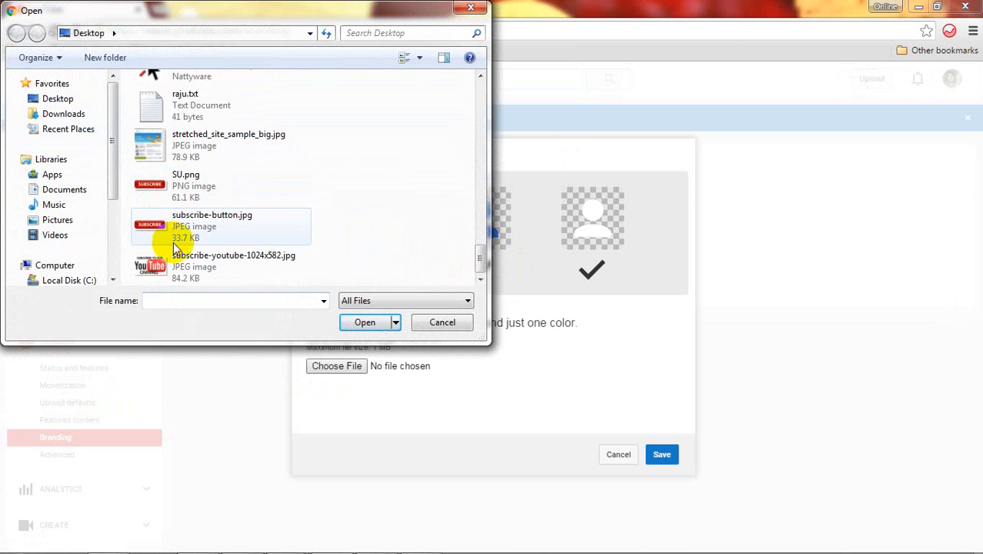
double_click(200, 176)
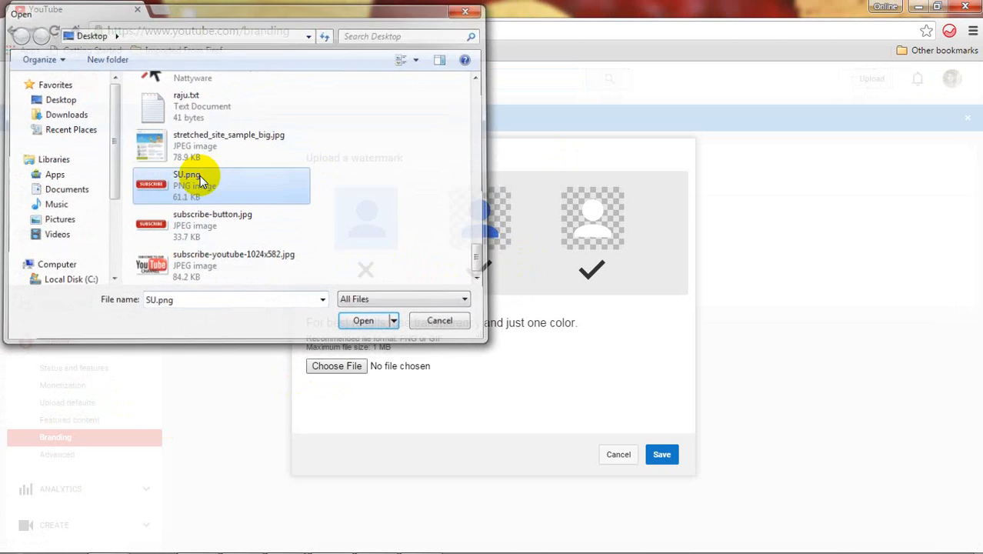
click(661, 454)
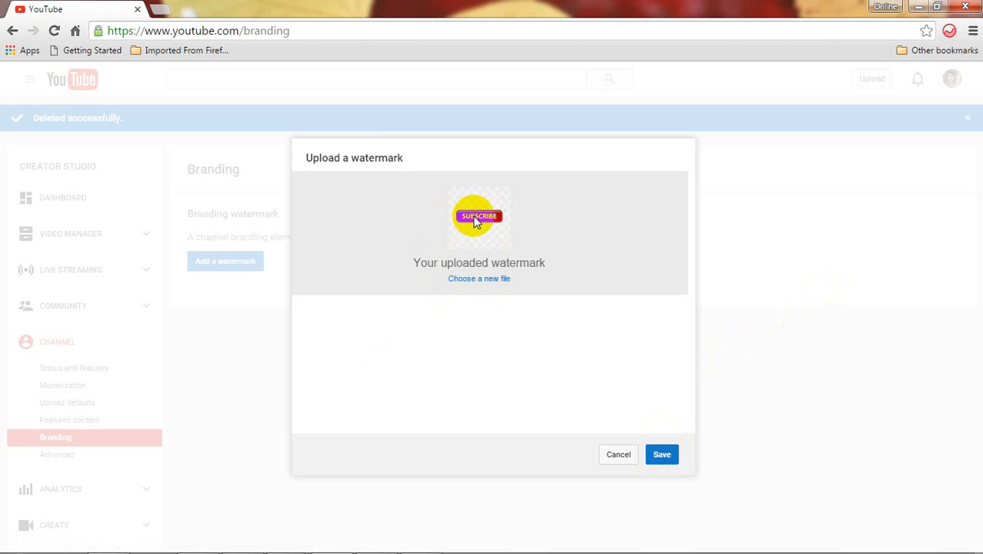
click(664, 456)
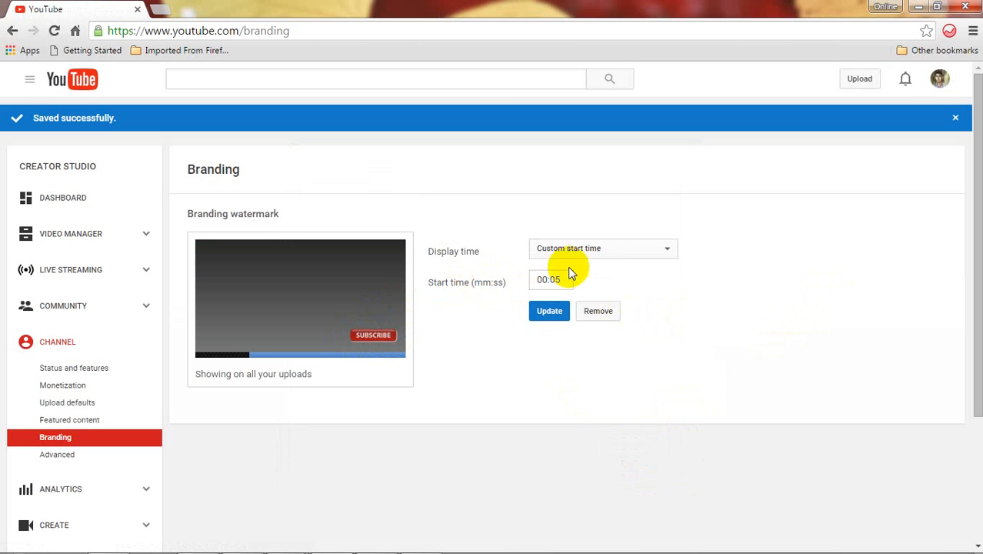
- Set the watermark's display time to Entire video and update the branding settings
click(608, 248)
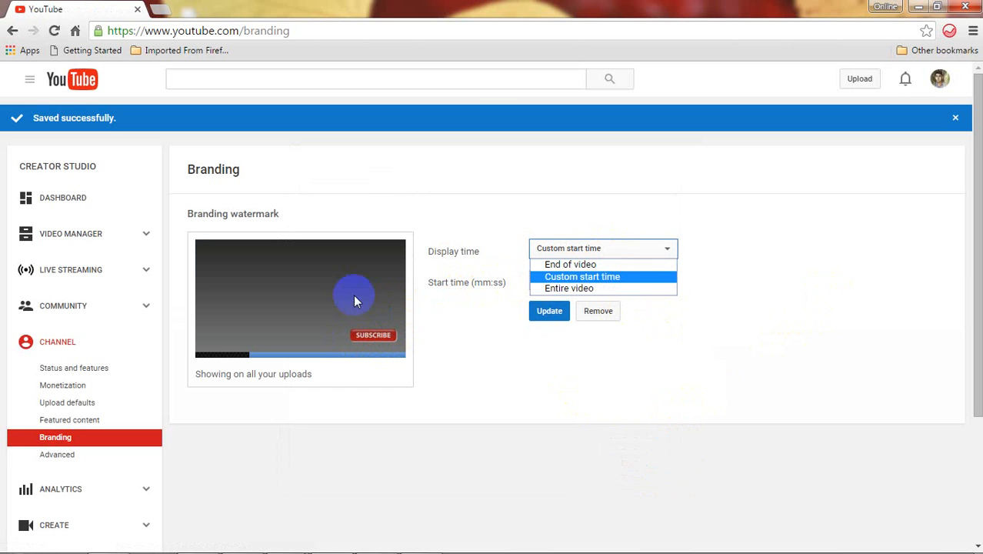
click(460, 371)
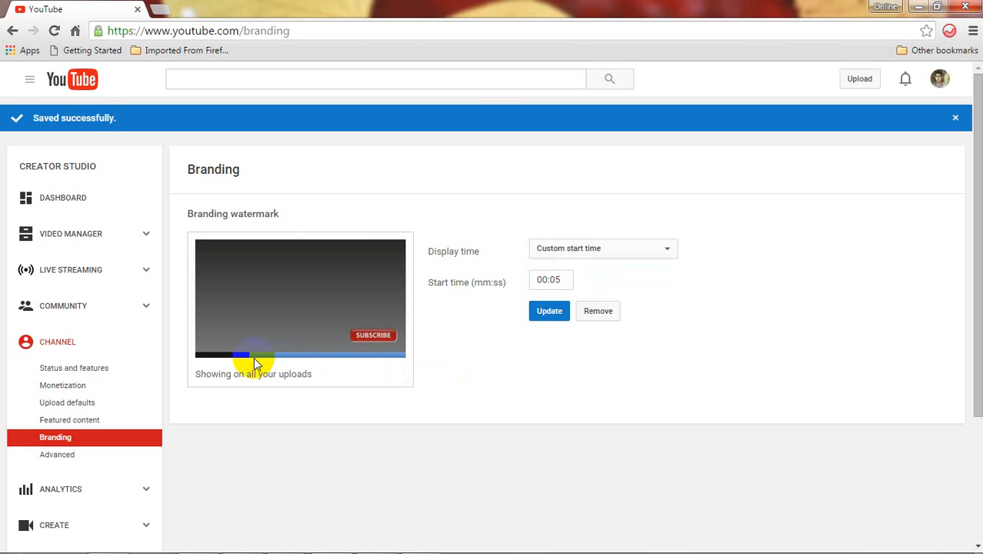
click(585, 251)
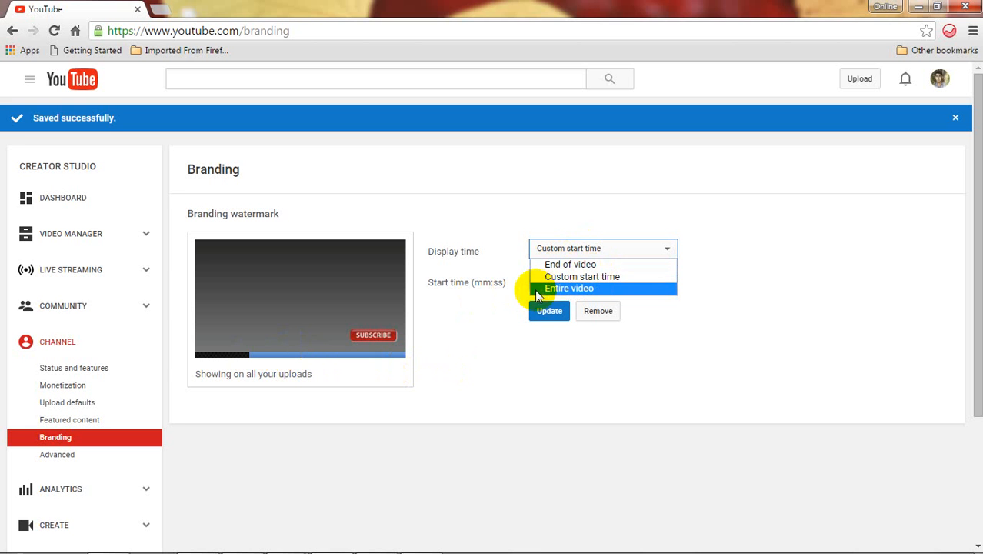
click(569, 290)
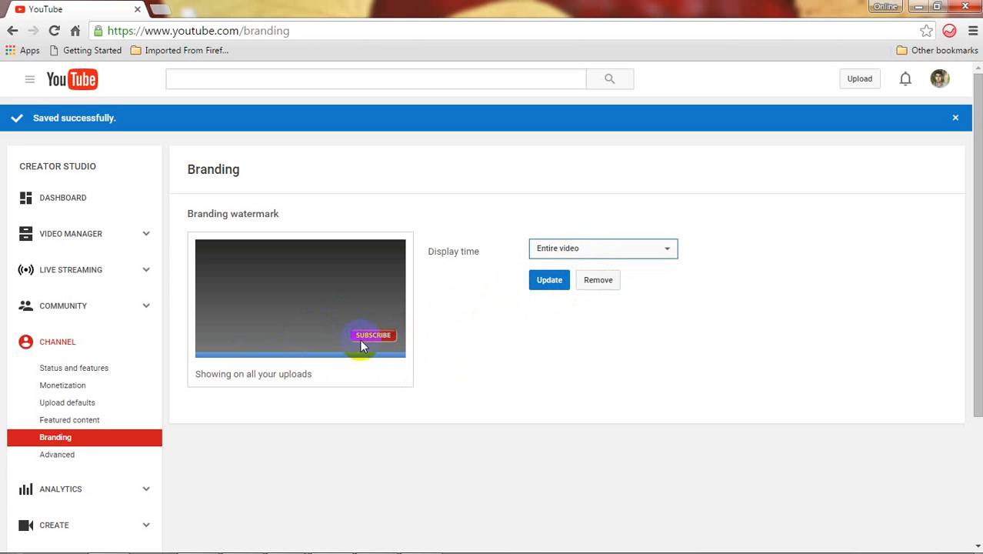
click(546, 284)
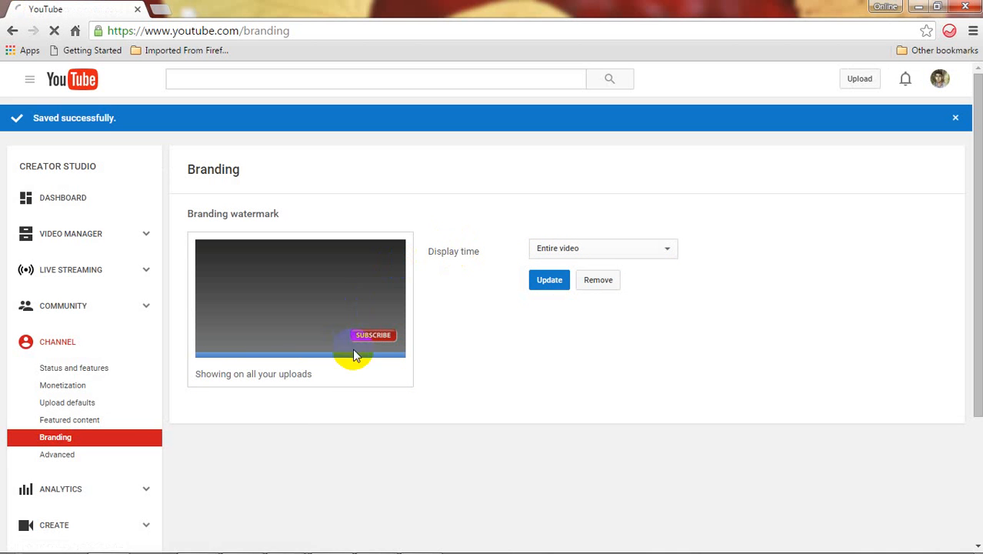
click(324, 28)
click(324, 29)
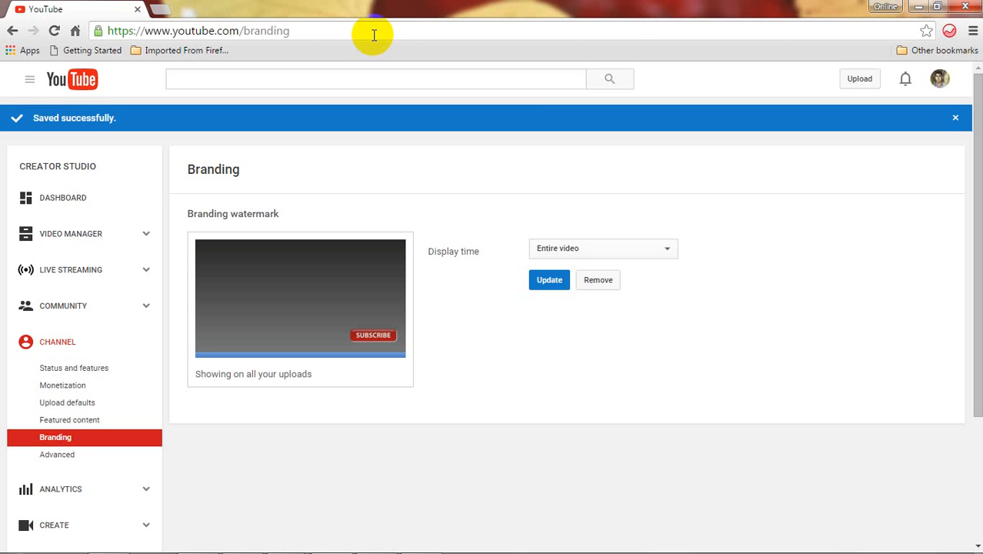
click(543, 283)
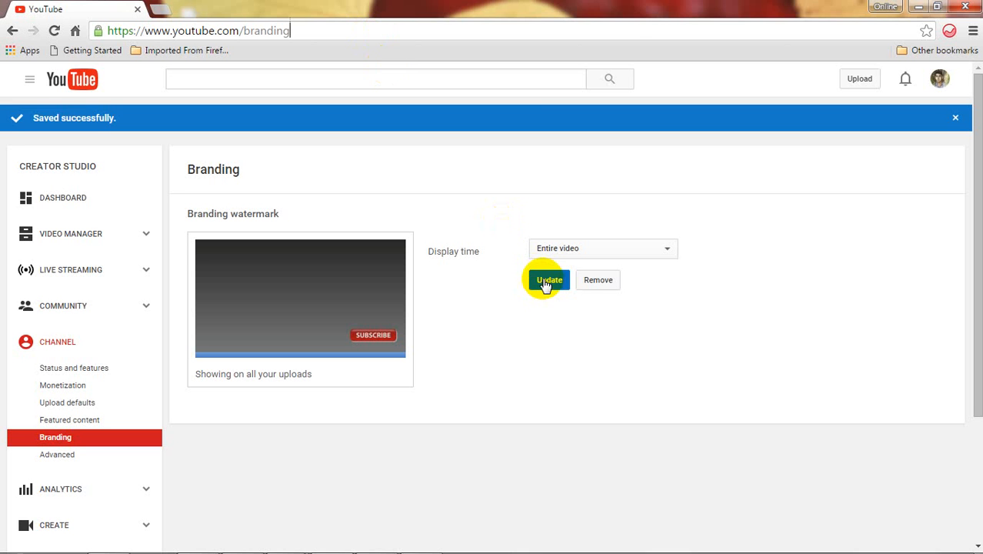
click(842, 539)
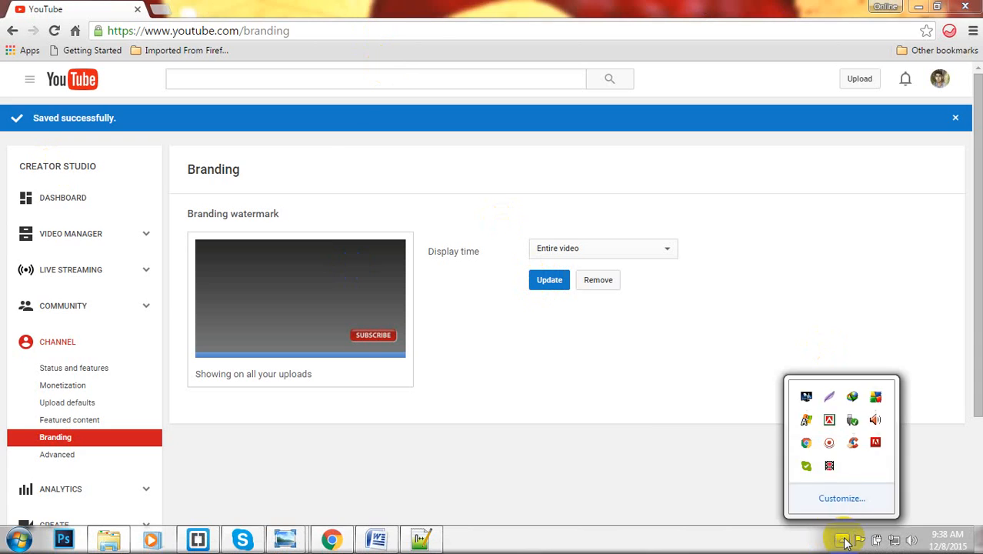